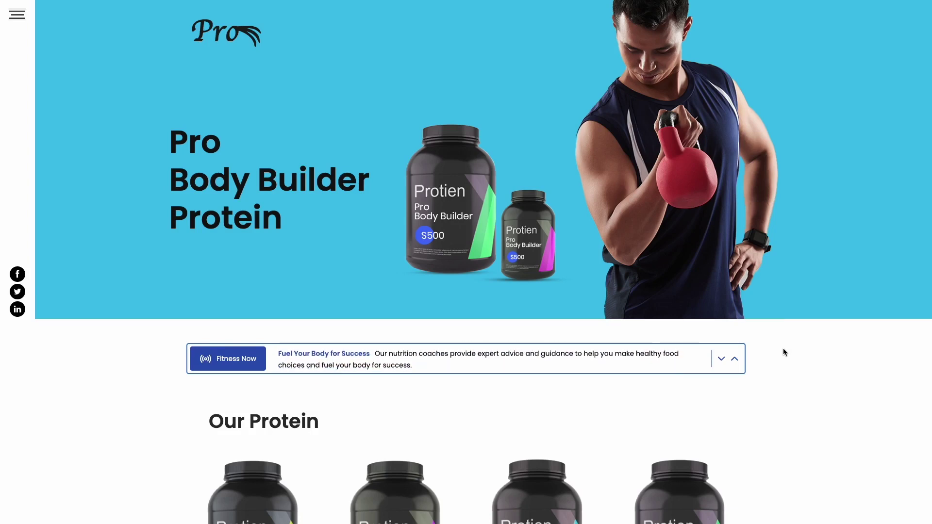
- Show the previous headline in the protein site's demo news ticker
left_click(735, 362)
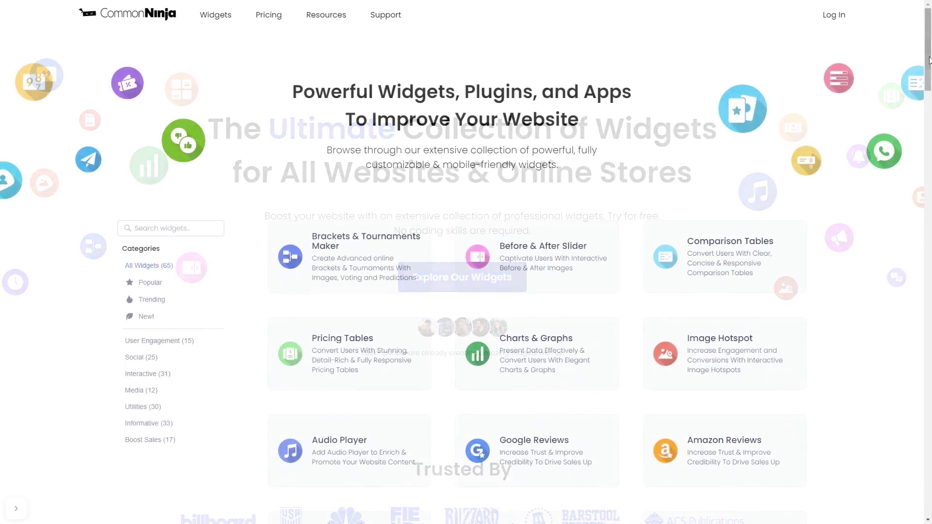
left_click_drag(929, 60, 930, 186)
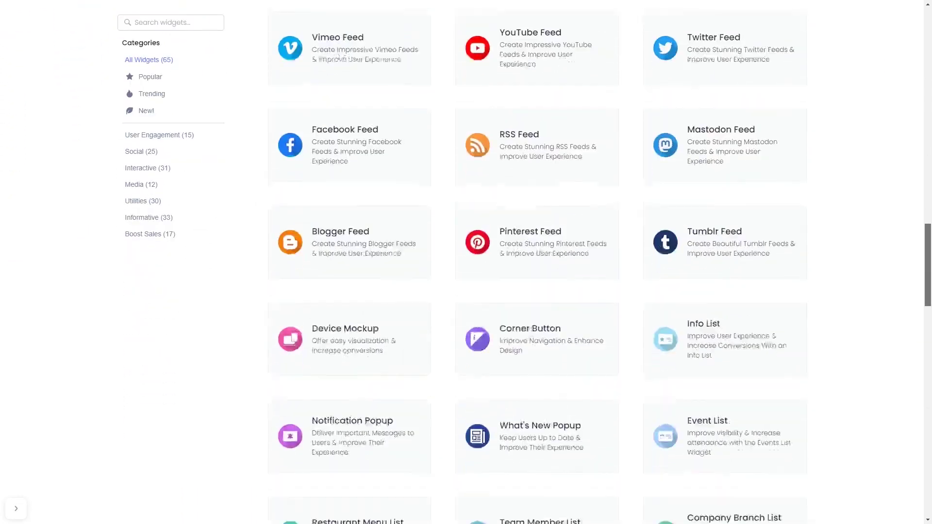
- Scroll the widget catalog and create a new News Ticker widget
left_click_drag(929, 185, 929, 343)
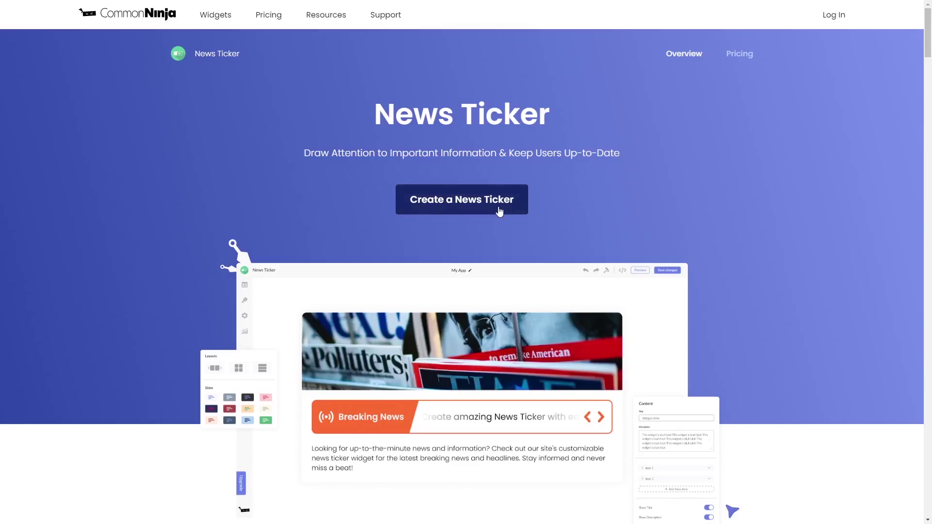
left_click(498, 208)
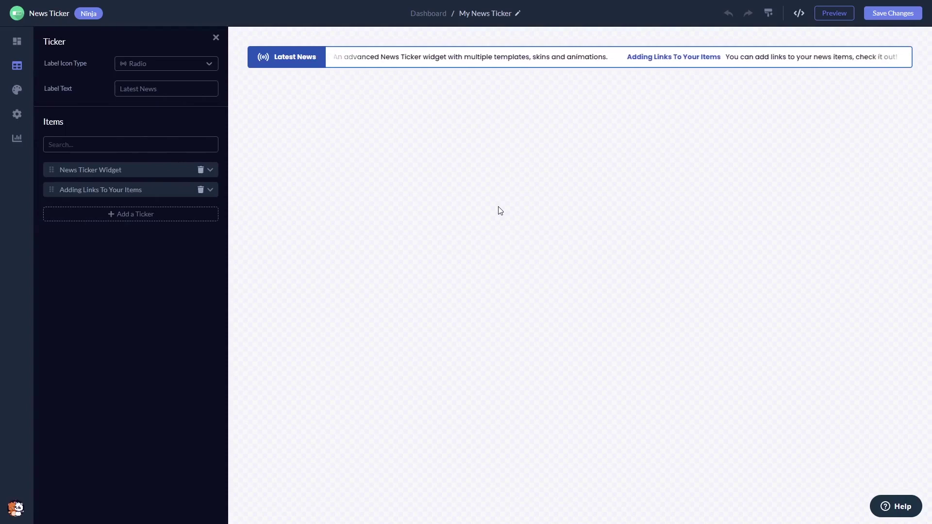
- Add a third ticker item and switch the label icon to News Paper
left_click(170, 196)
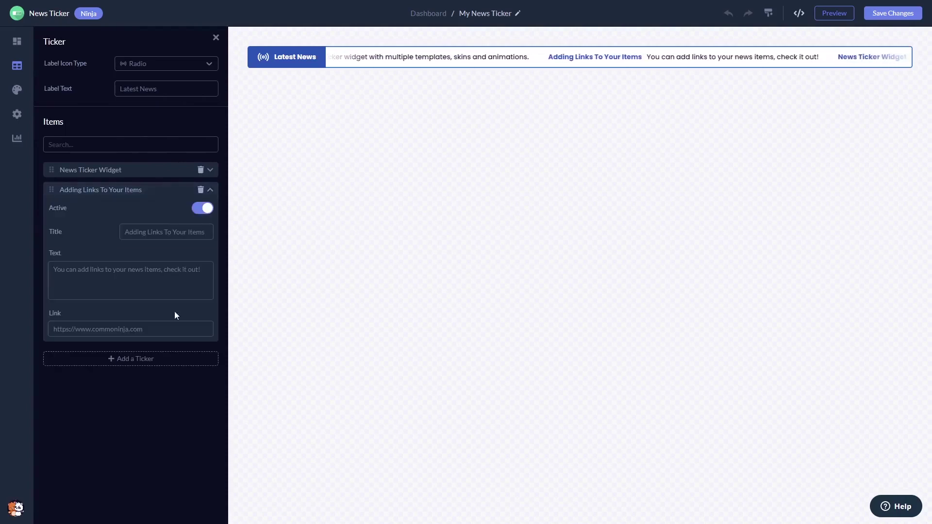
left_click(174, 365)
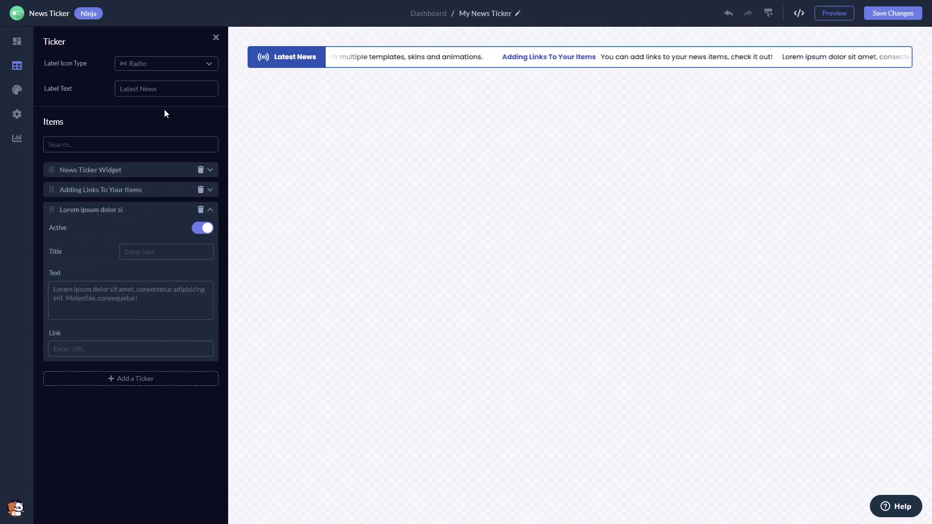
left_click(169, 66)
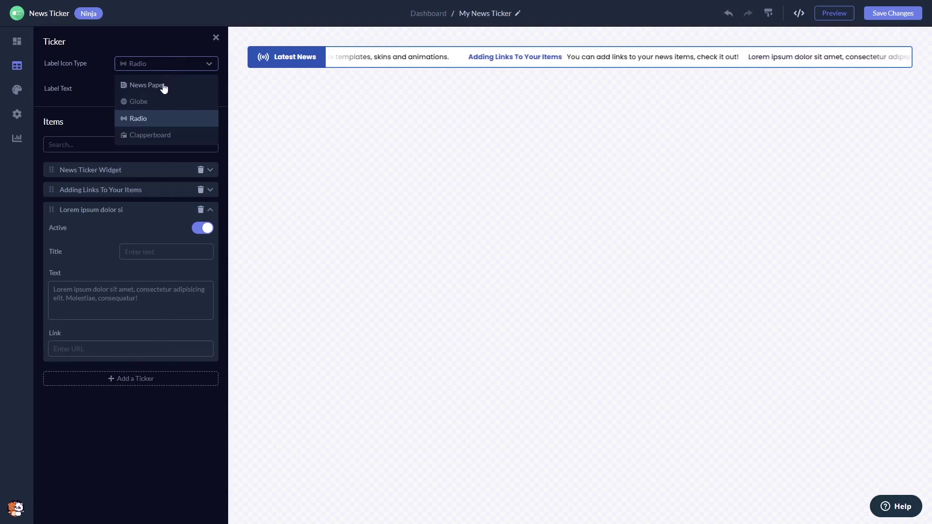
left_click(164, 86)
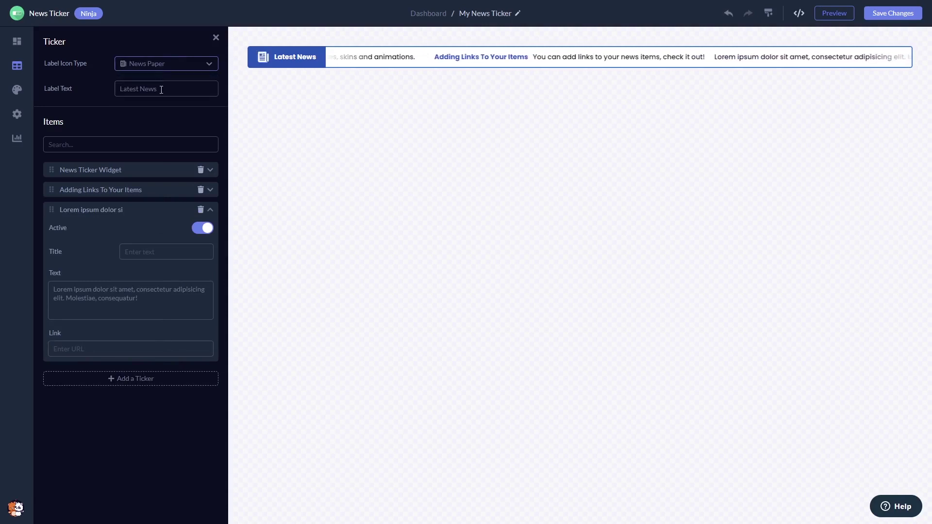
- Set upward slide animation, a plain divider label style and double-chevron navigation buttons
left_click(17, 41)
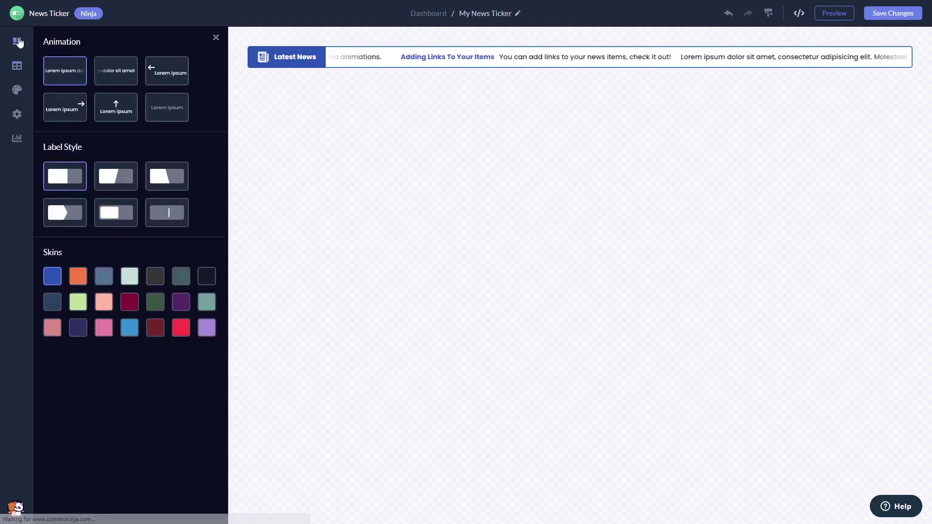
left_click(104, 79)
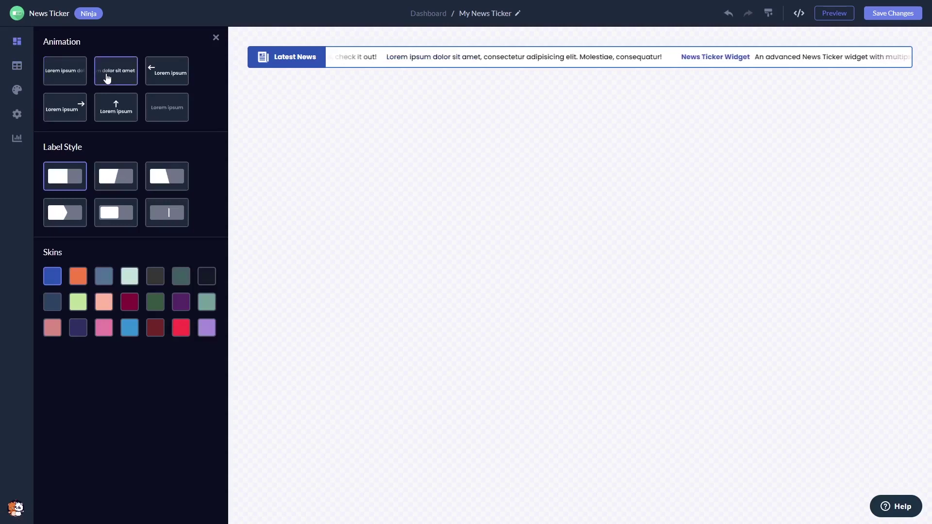
left_click(114, 107)
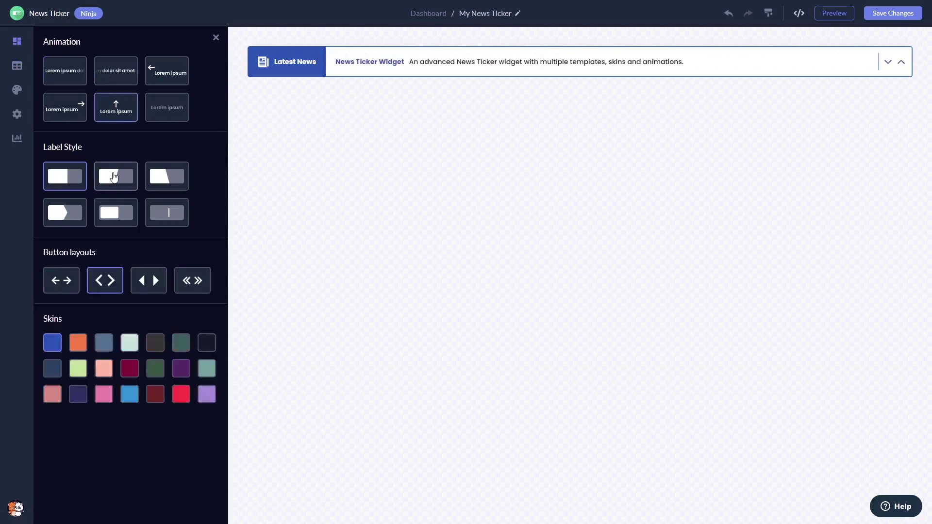
left_click(112, 175)
left_click(159, 179)
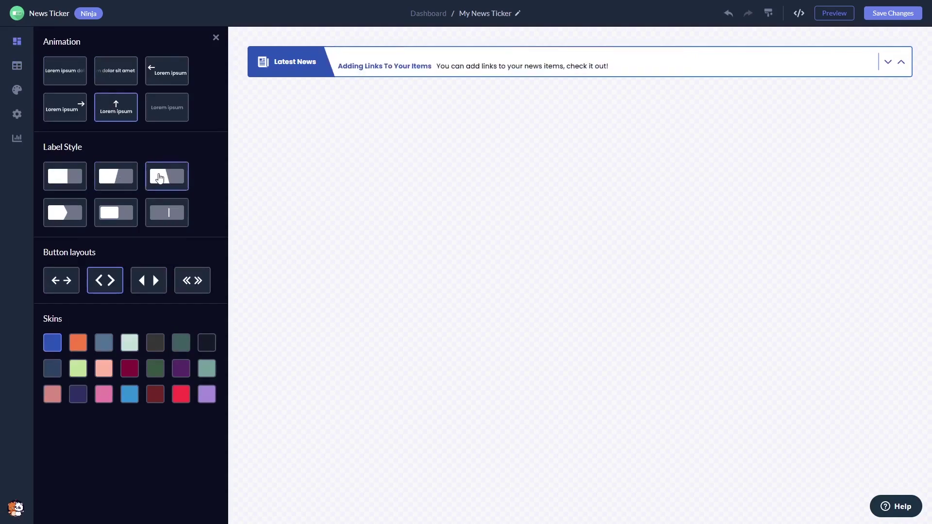
left_click(164, 212)
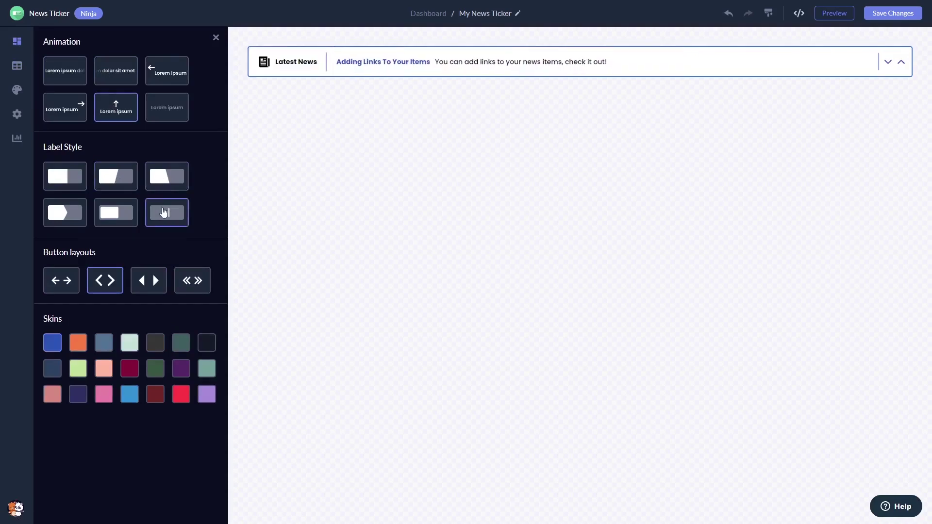
left_click(191, 281)
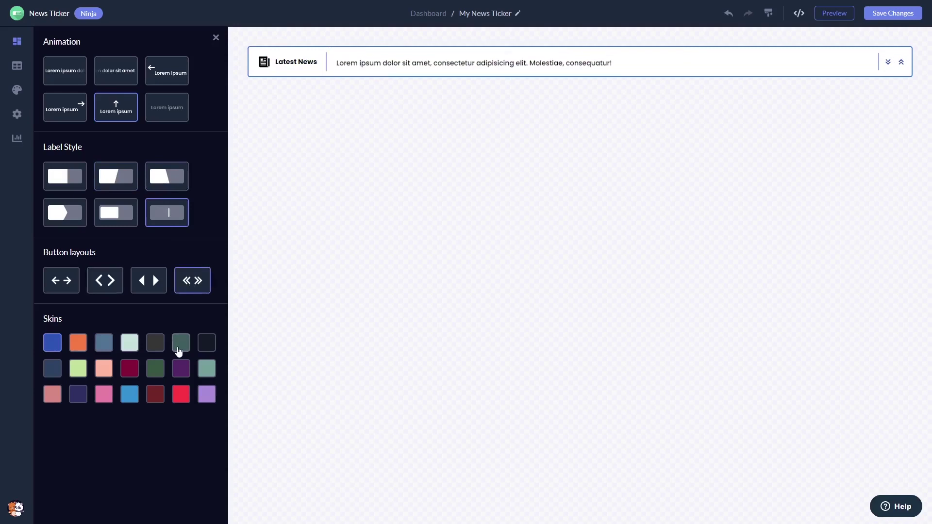
- Try pale yellow, pink and green skins, settling on the white skin with red accents
left_click(181, 348)
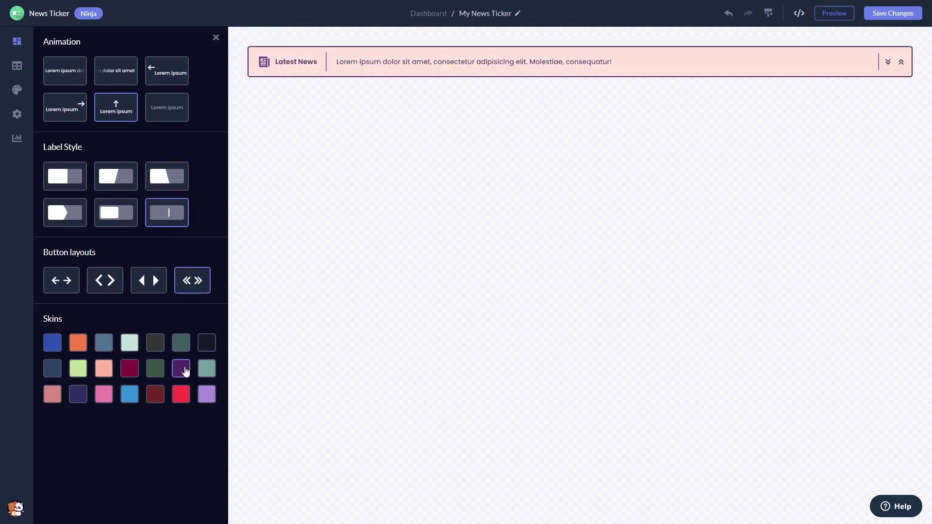
left_click(181, 369)
left_click(160, 373)
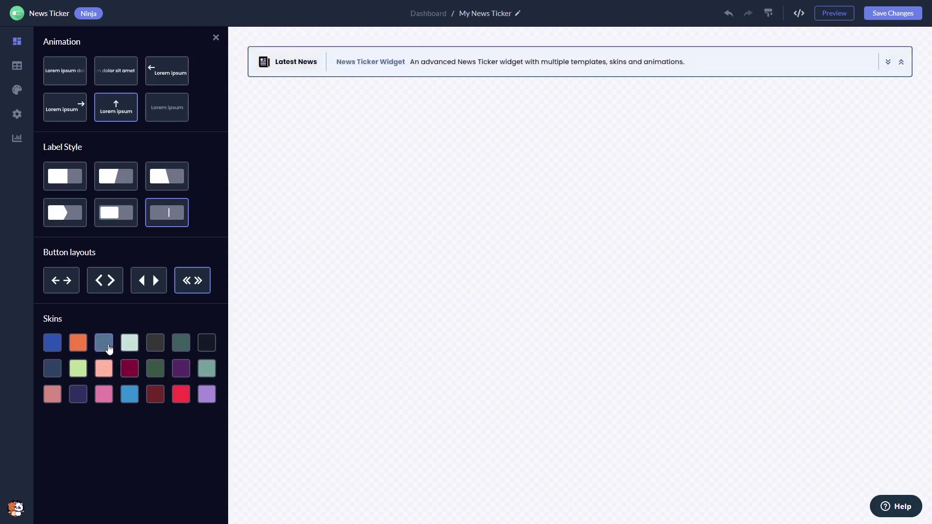
left_click(104, 369)
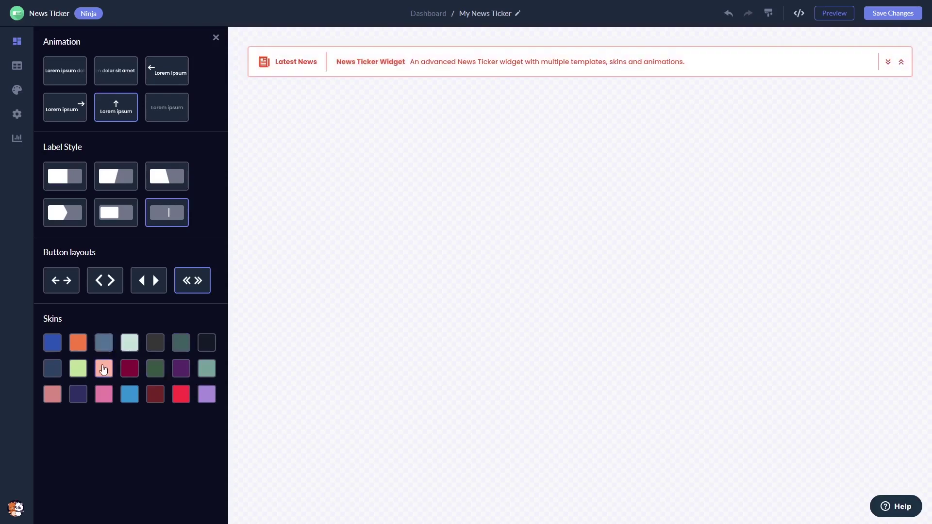
left_click(17, 89)
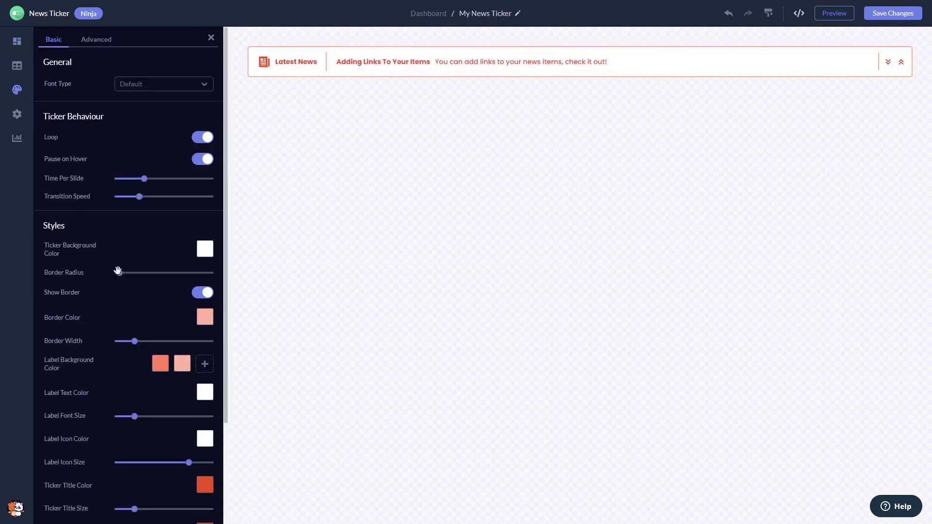
- Set the ticker bar's border radius to about 70px
left_click_drag(118, 272, 183, 274)
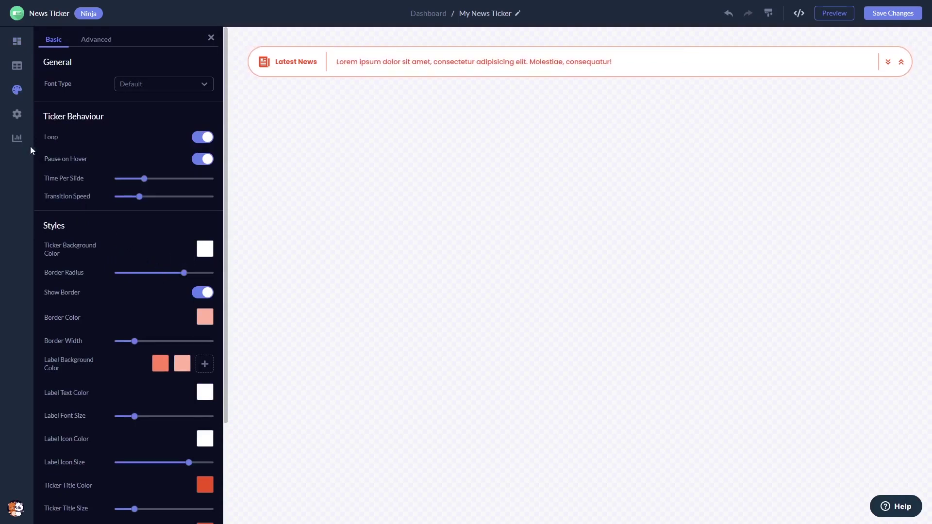
left_click(17, 116)
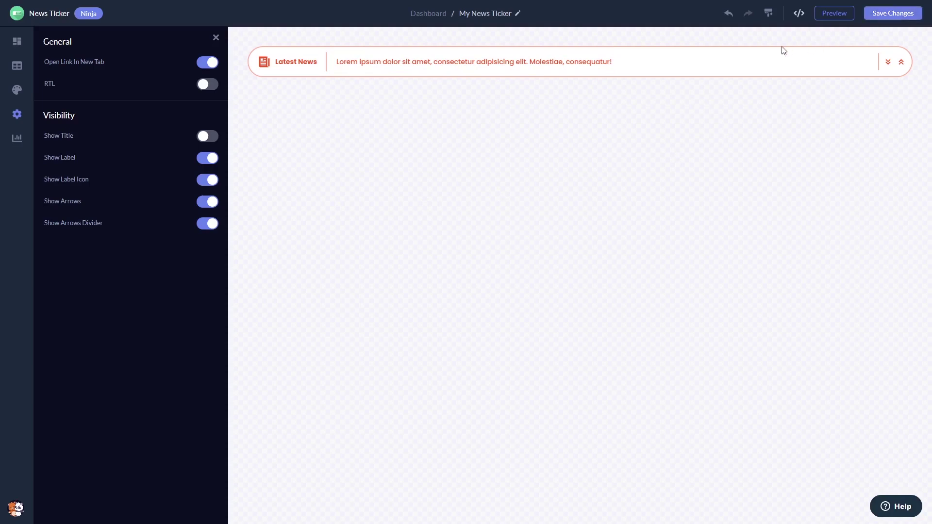
- Copy My Widget's installation code from the dashboard's Add to site dialog
left_click(439, 21)
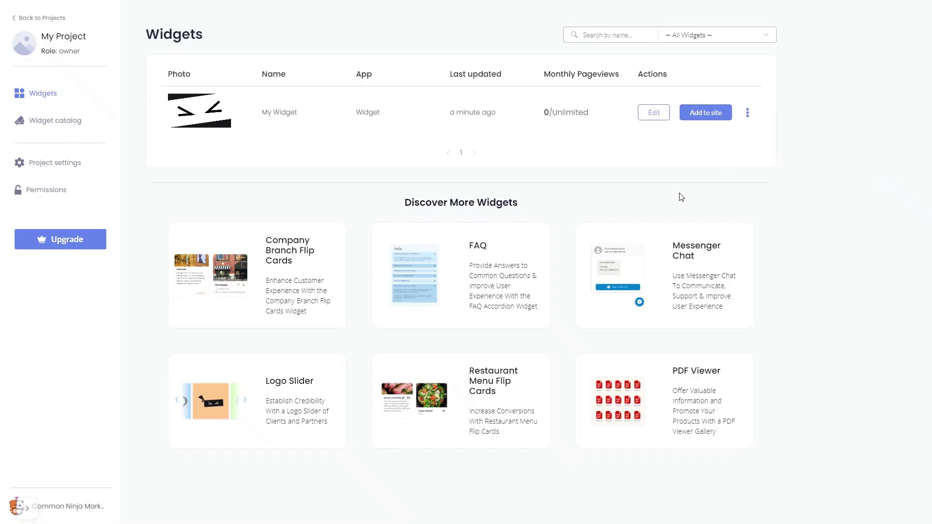
left_click(706, 113)
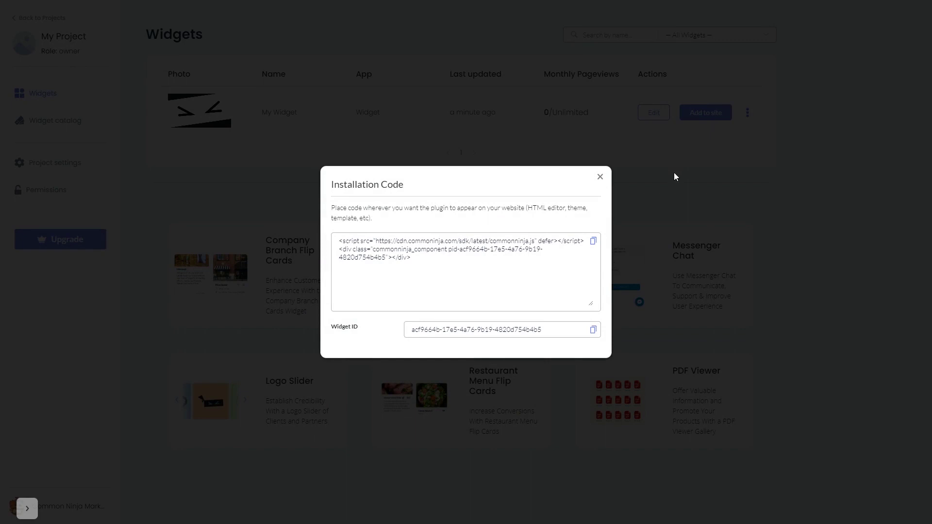
left_click(594, 242)
left_click(594, 243)
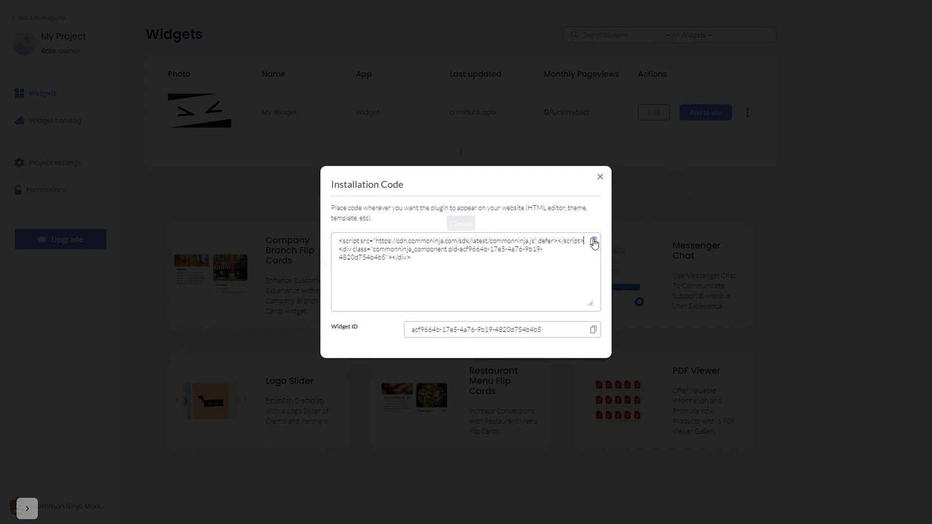
left_click(601, 177)
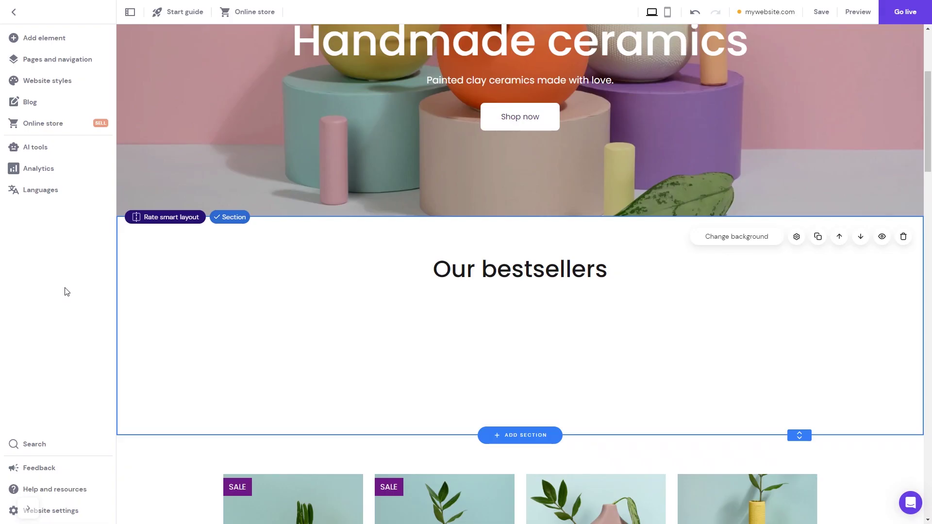
- Place an Embed code element in Our bestsellers and stretch it taller at top and bottom
left_click(51, 46)
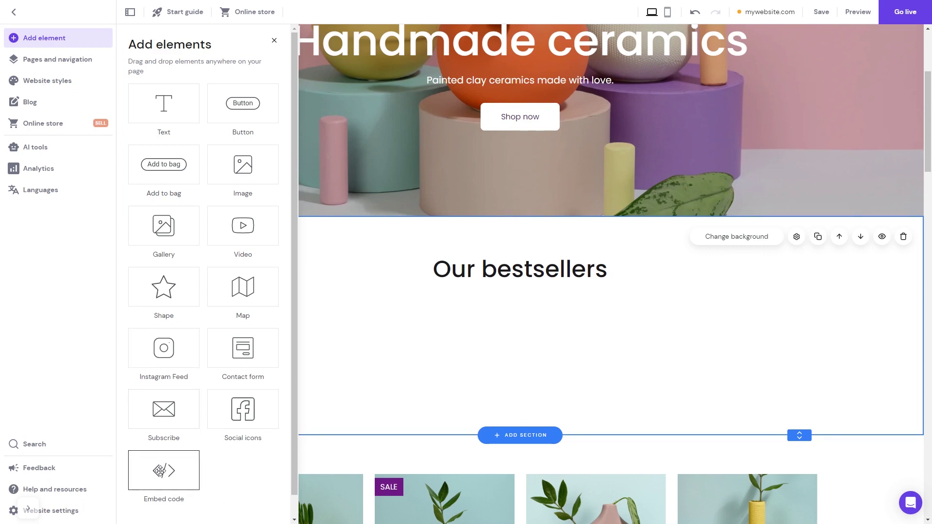
left_click_drag(160, 471, 529, 350)
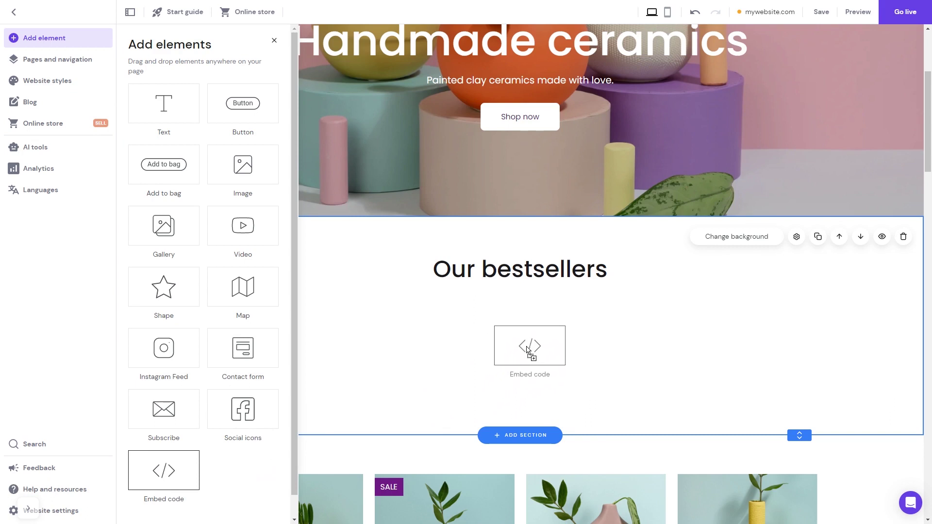
left_click_drag(527, 349, 526, 348)
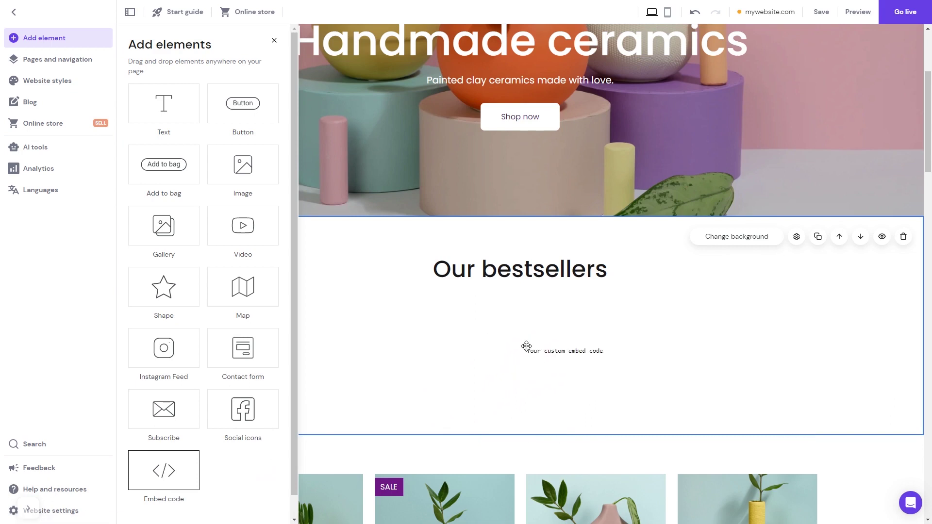
left_click_drag(556, 350, 271, 357)
left_click_drag(400, 352, 420, 293)
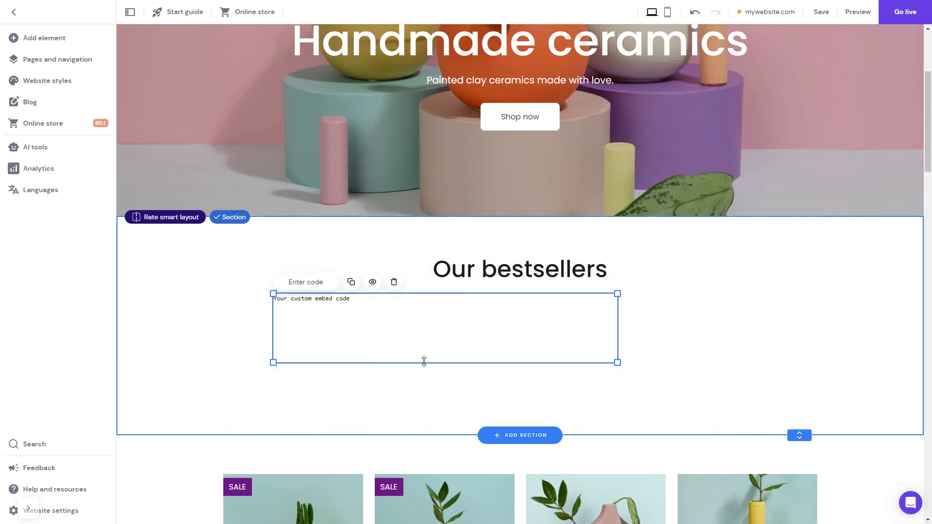
left_click_drag(424, 362, 427, 421)
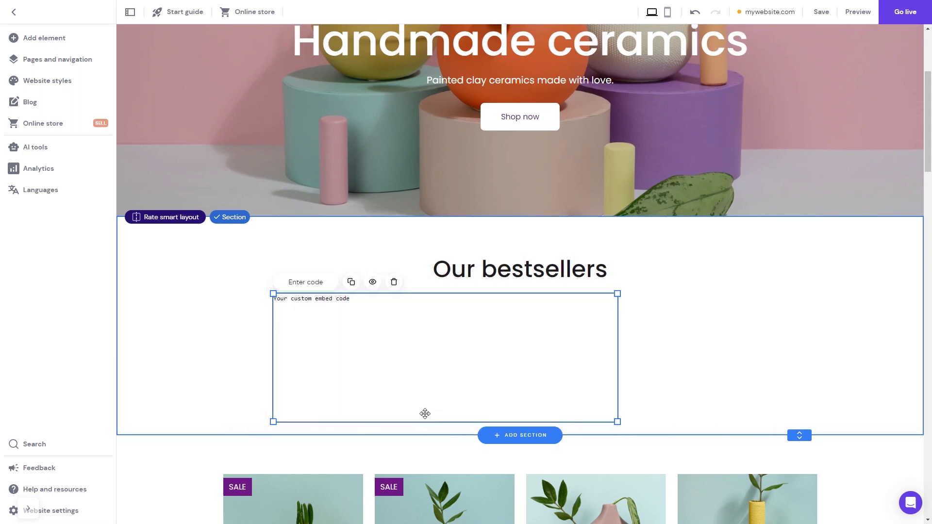
- Replace the embed element's placeholder code with the copied Common Ninja ticker script
left_click(313, 284)
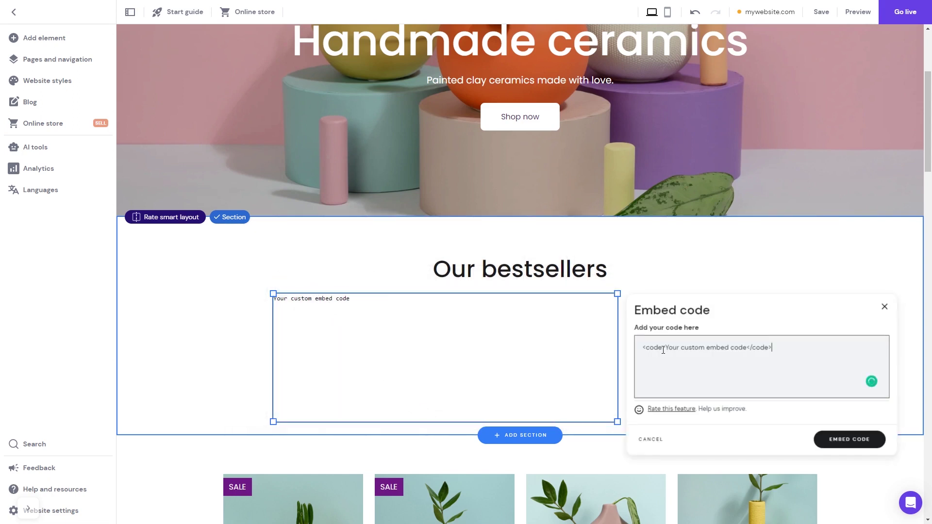
key("ctrl+a")
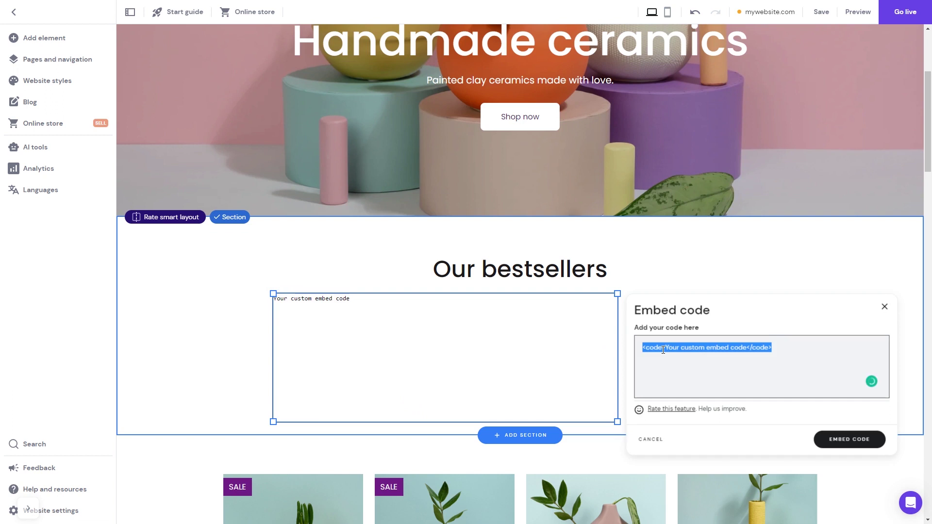
key("ctrl+v")
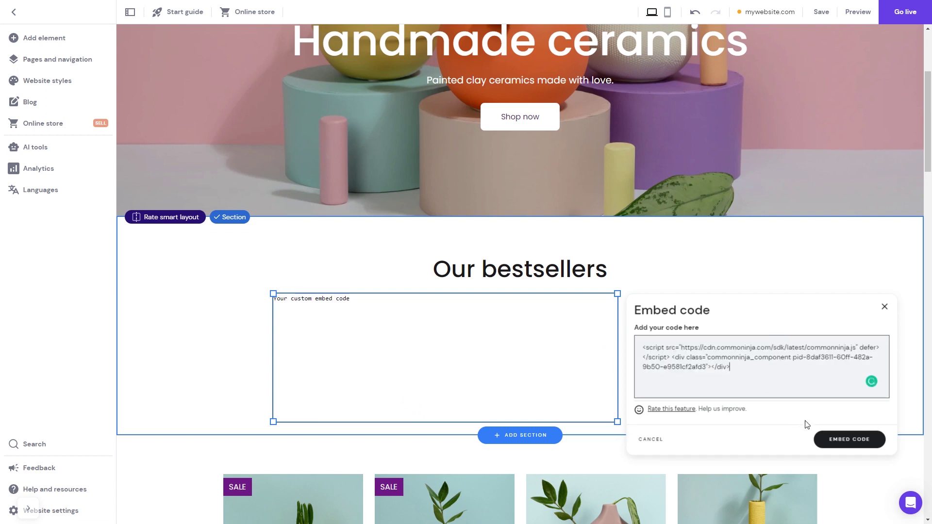
left_click(839, 443)
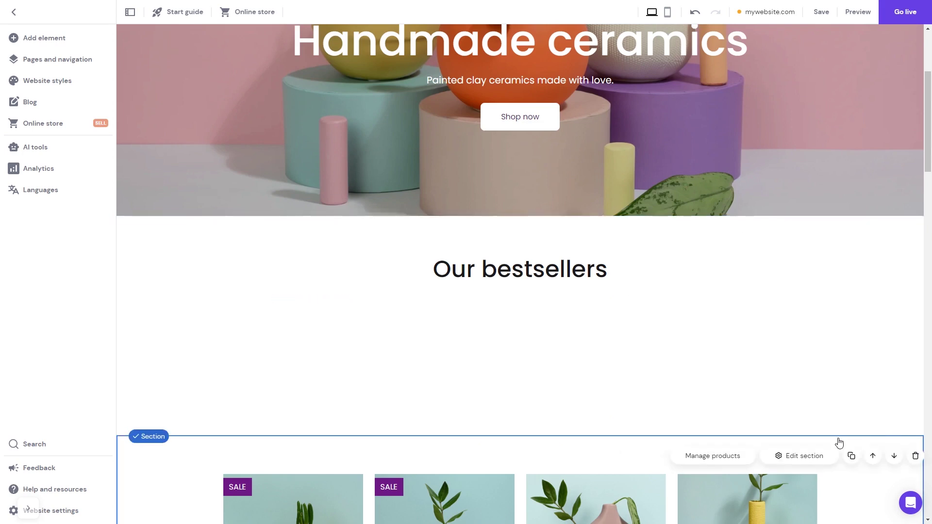